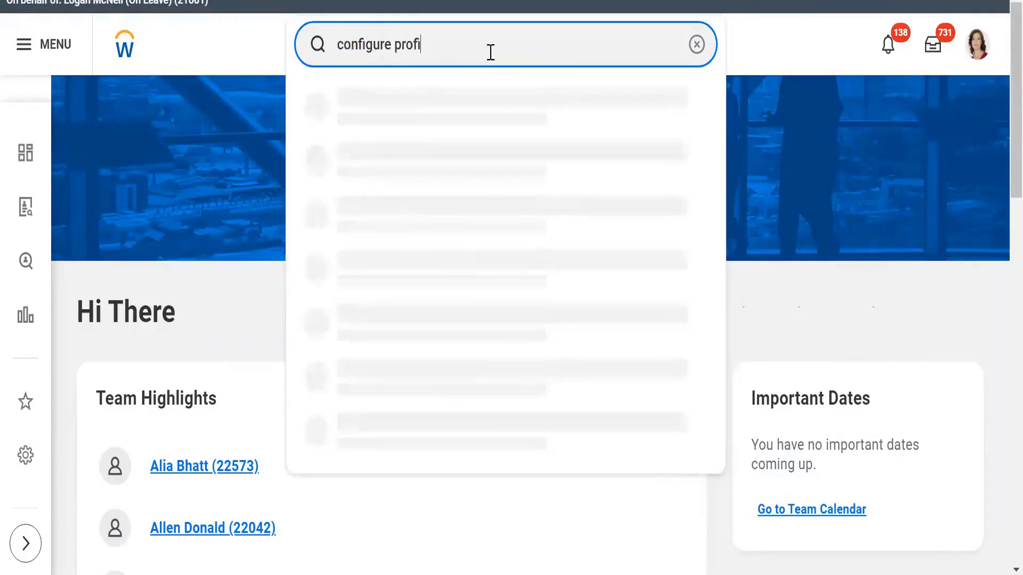
# - Search for "configure profile group" and open the Configure Profile Group task
pyautogui.write('le gr')
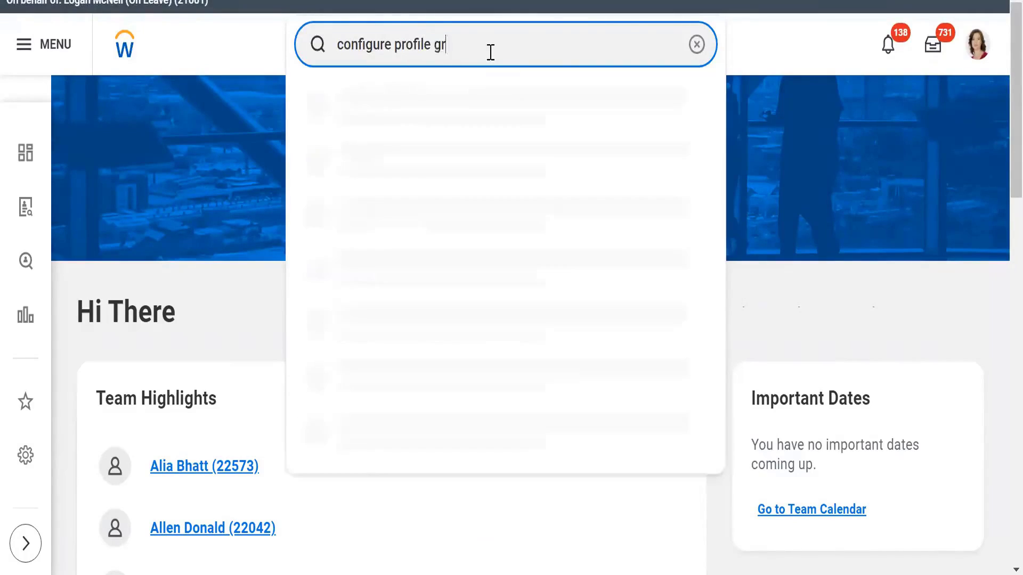
pyautogui.write('oup')
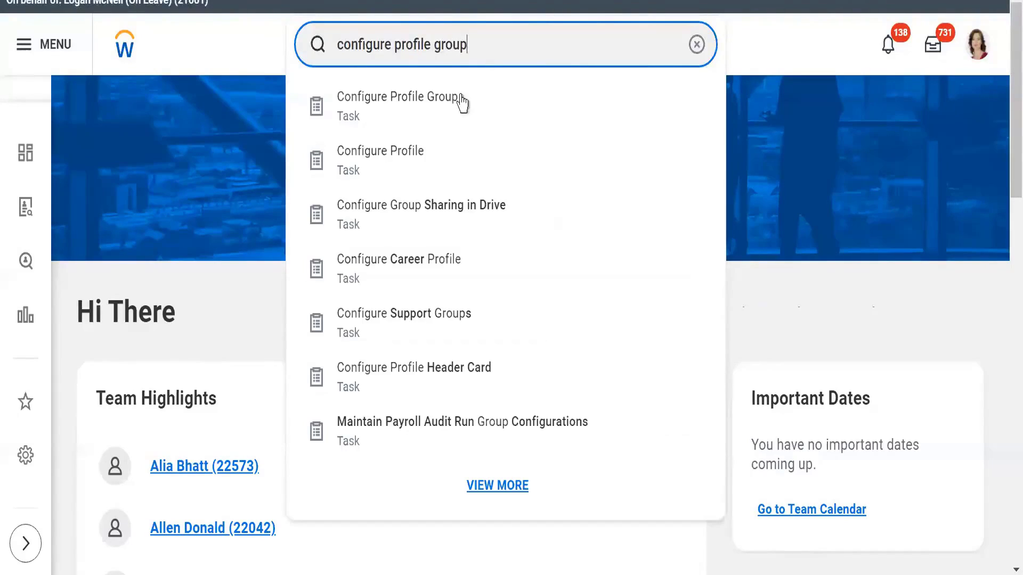
pyautogui.click(435, 113)
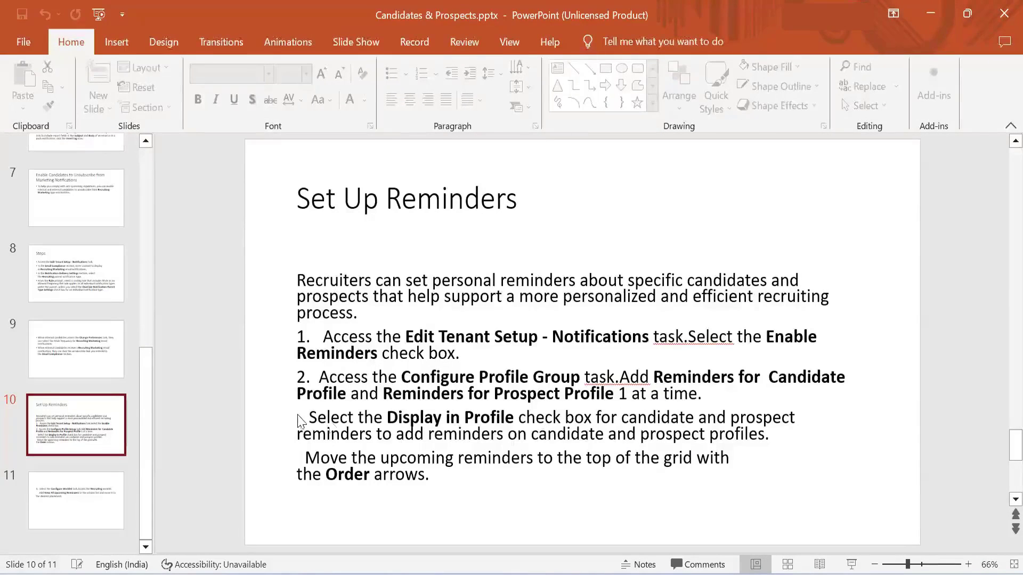
# - Switch back to the remote desktop session and select Career for Worker Profile as the profile group to configure
pyautogui.moveTo(600, 574)
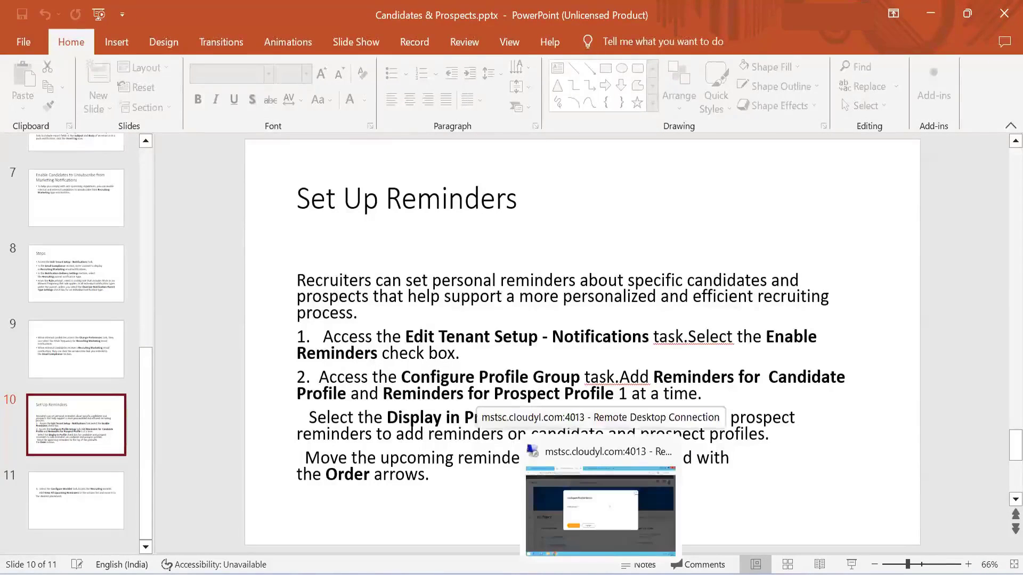
pyautogui.click(601, 511)
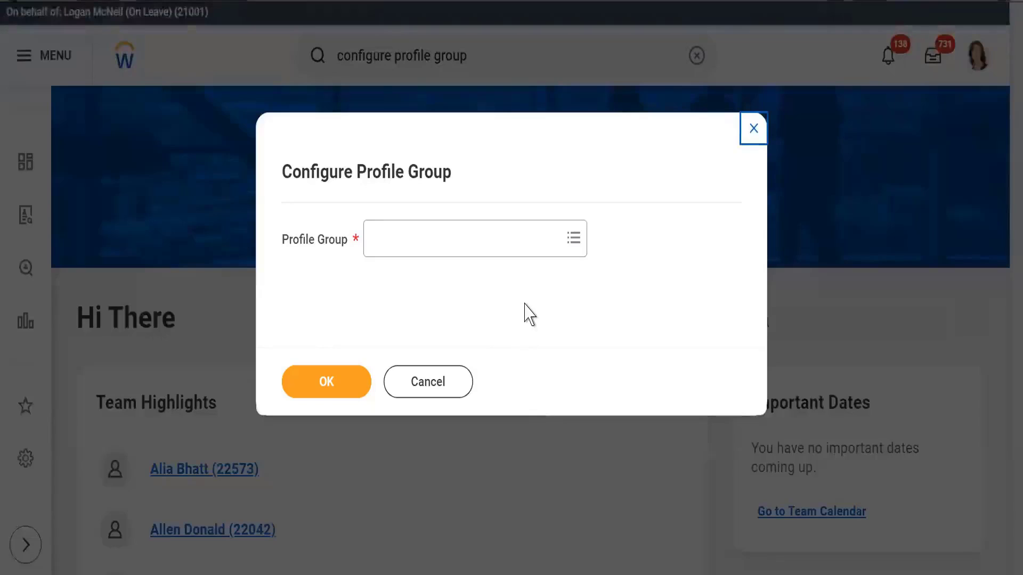
pyautogui.click(466, 245)
pyautogui.write('w')
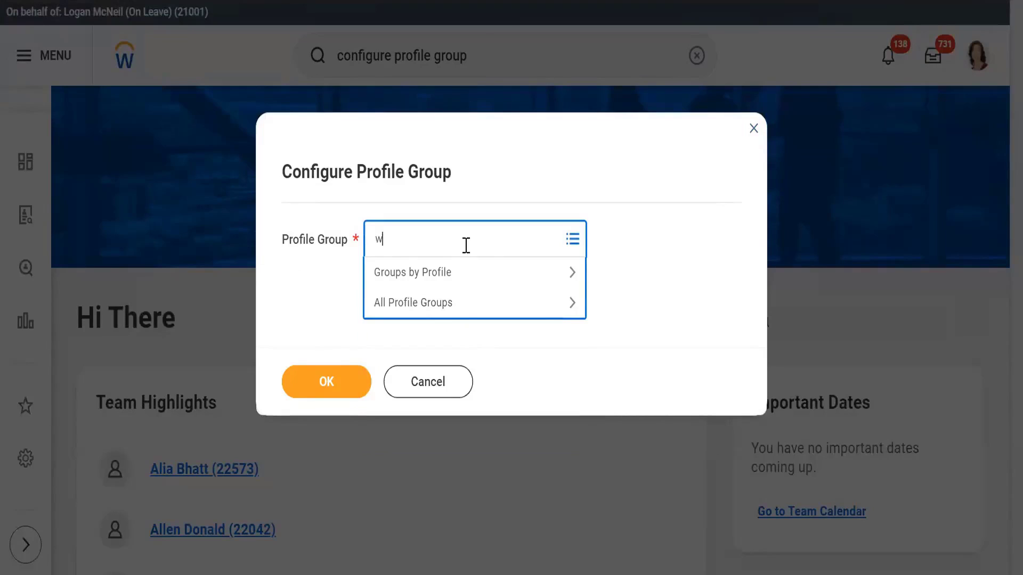
pyautogui.write('orker profile')
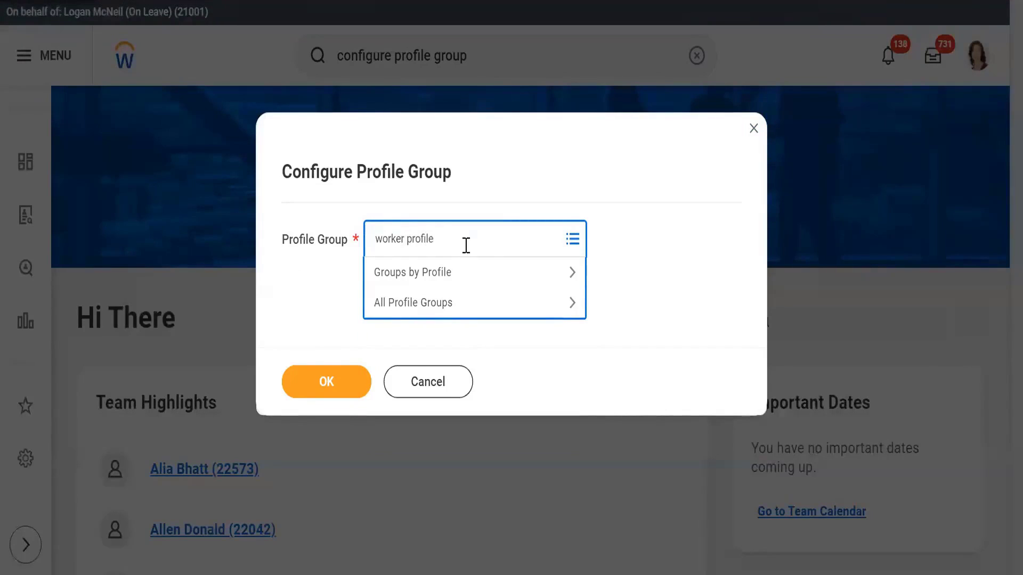
pyautogui.press('Return')
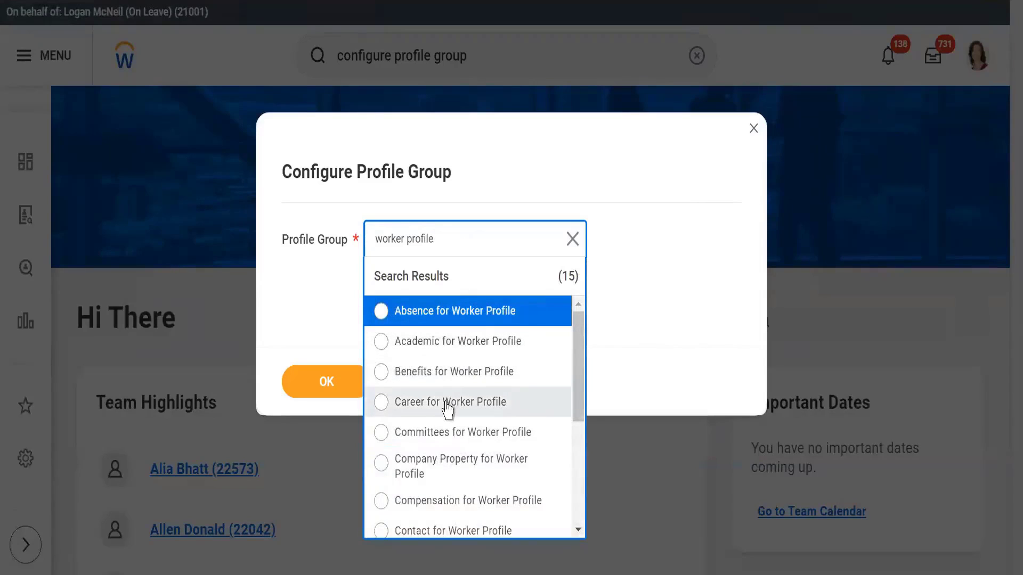
pyautogui.click(447, 404)
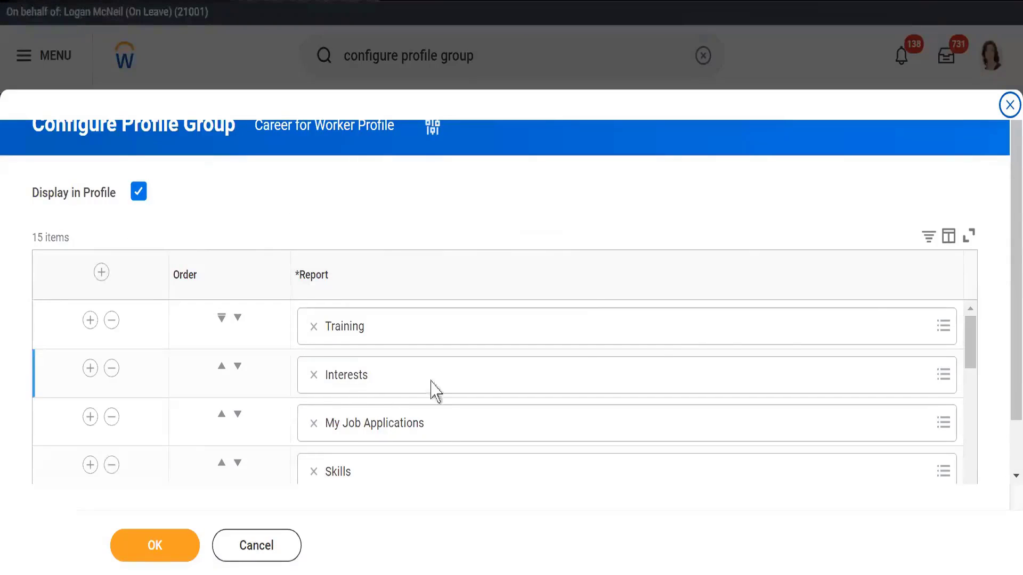
# - Examine the profile group's report rows and the report categories selectable for the Training row
pyautogui.scroll(-1, 1002, 344)
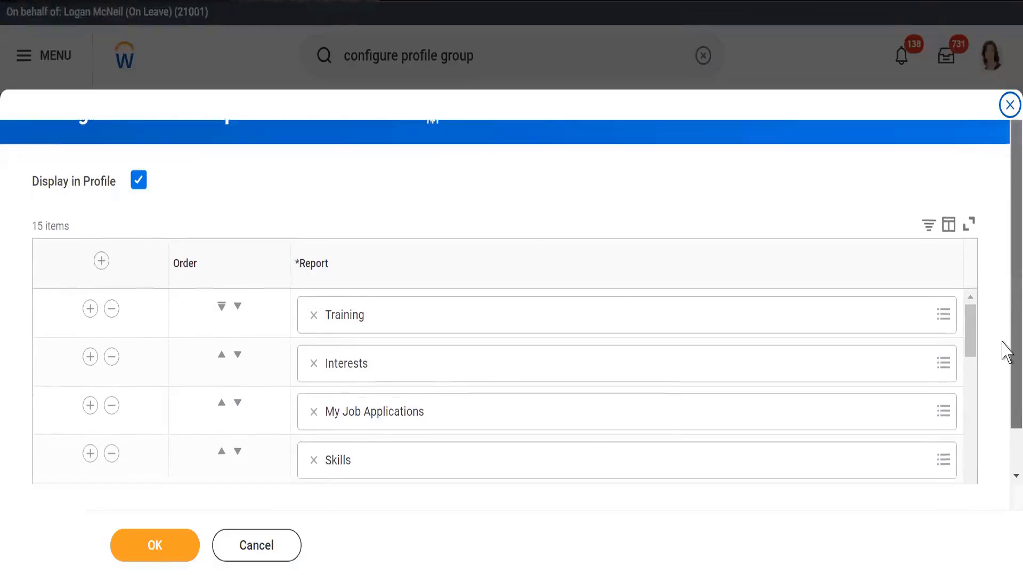
pyautogui.scroll(-2, 1002, 352)
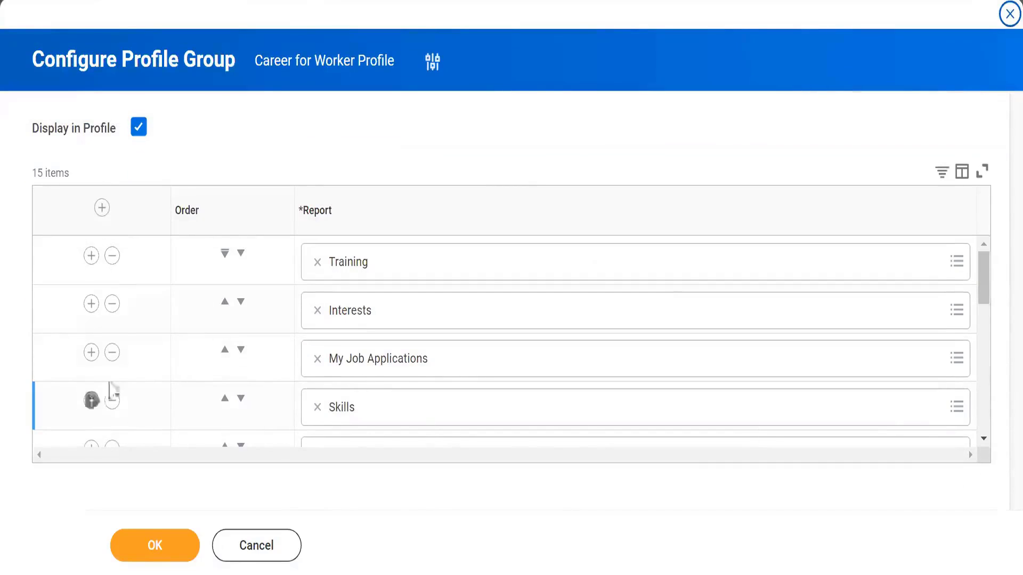
pyautogui.click(573, 268)
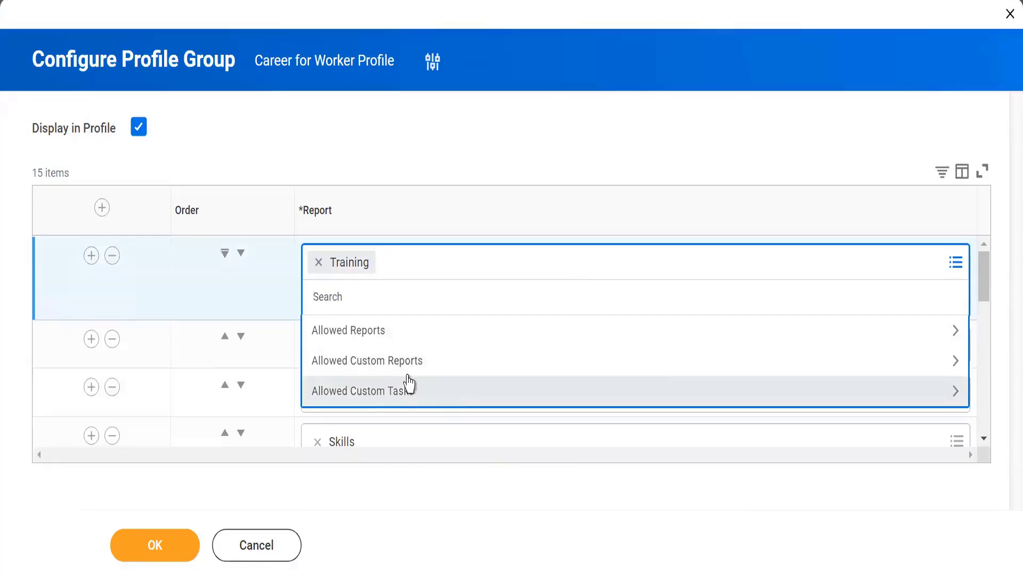
pyautogui.click(570, 504)
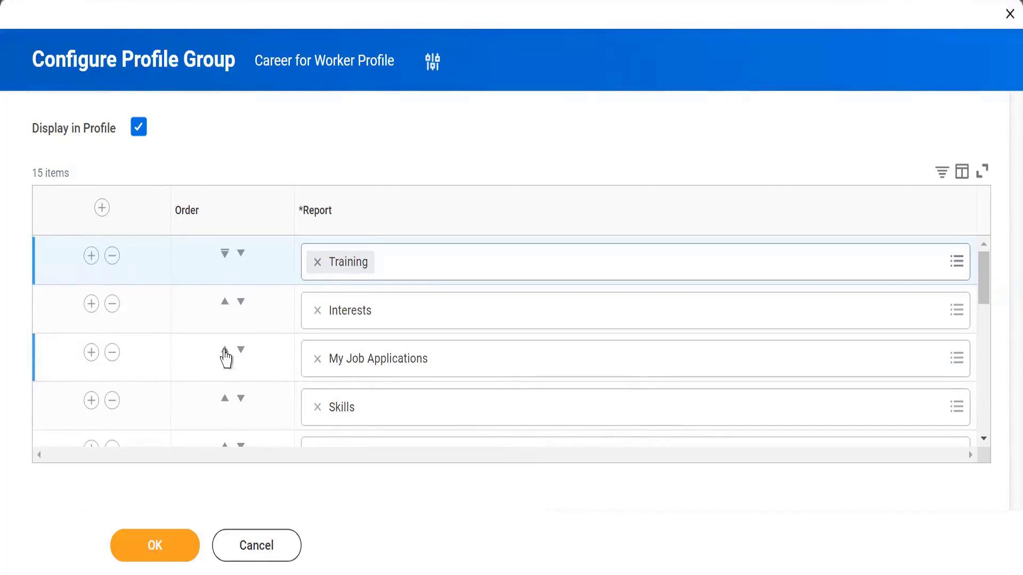
# - Move the My Job Applications report to the top of the profile group's order
pyautogui.click(224, 352)
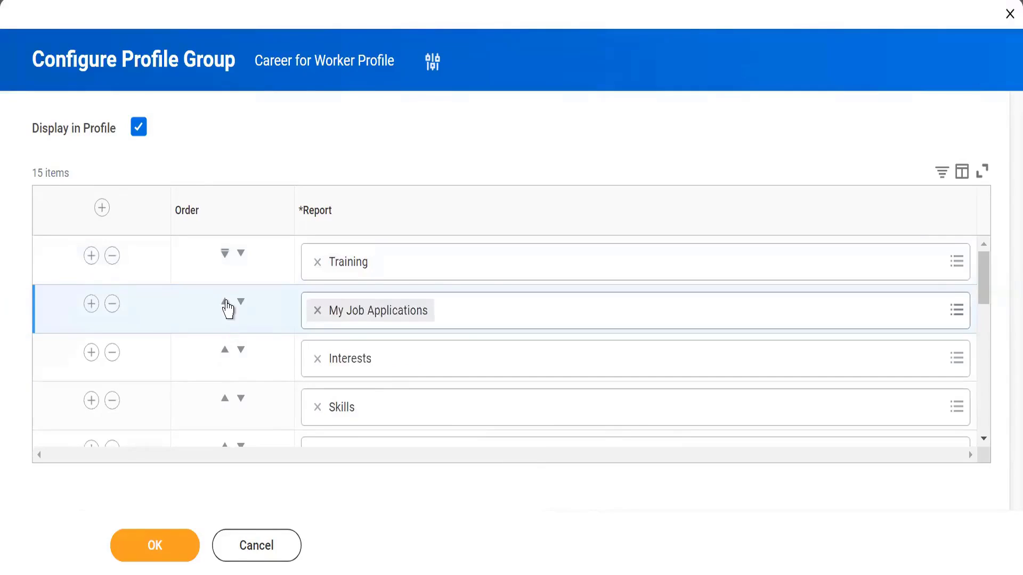
pyautogui.click(225, 303)
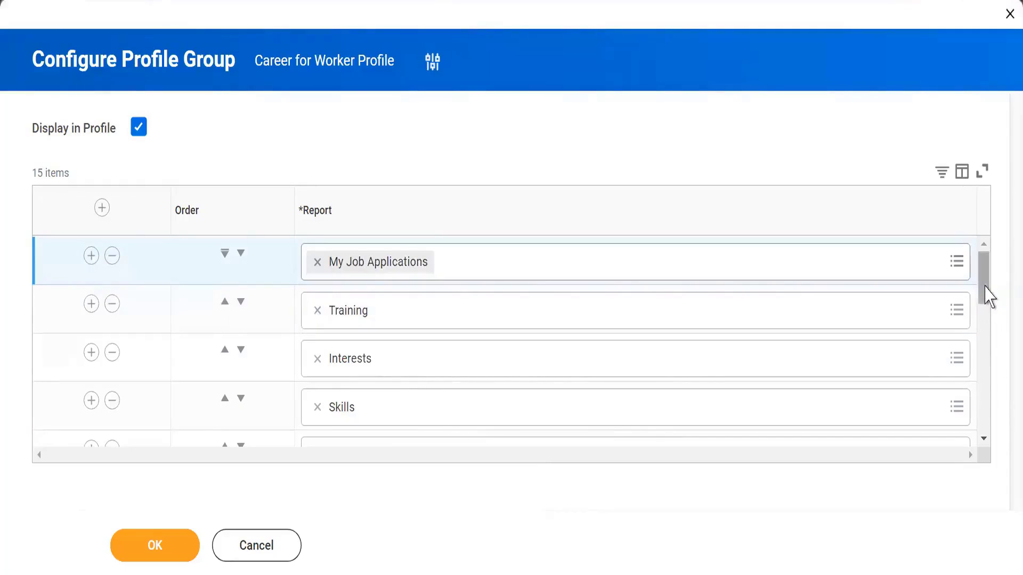
pyautogui.moveTo(988, 297); pyautogui.dragTo(954, 235)
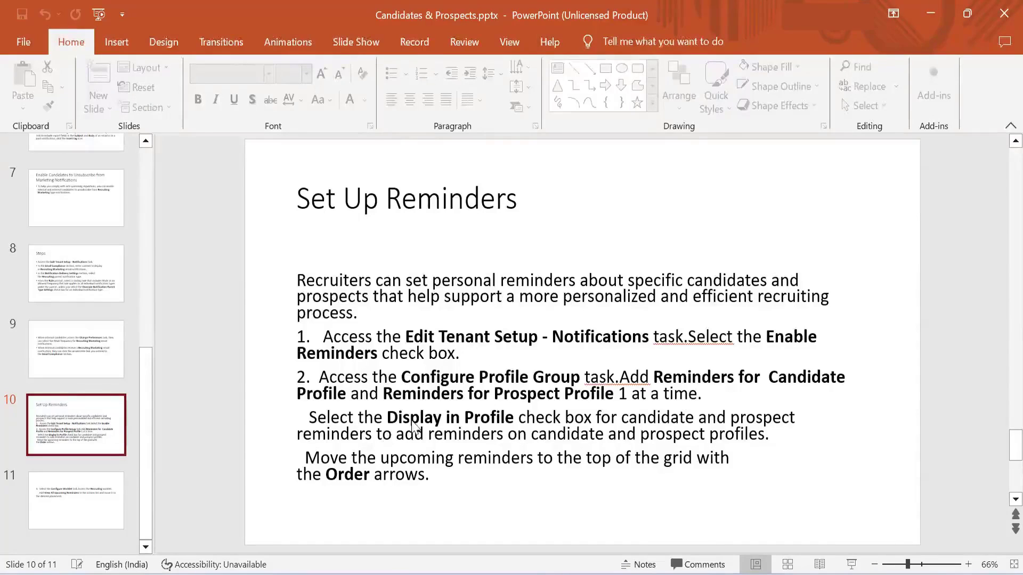
# - Look up the next setup instruction on slide 11 of the Candidates & Prospects presentation
pyautogui.moveTo(601, 574)
pyautogui.click(601, 506)
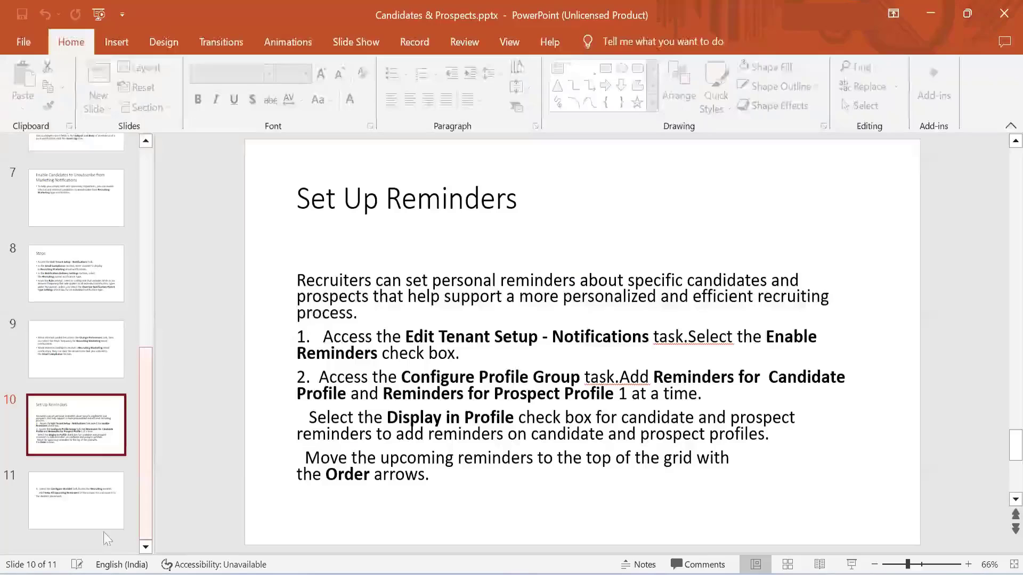
pyautogui.click(72, 506)
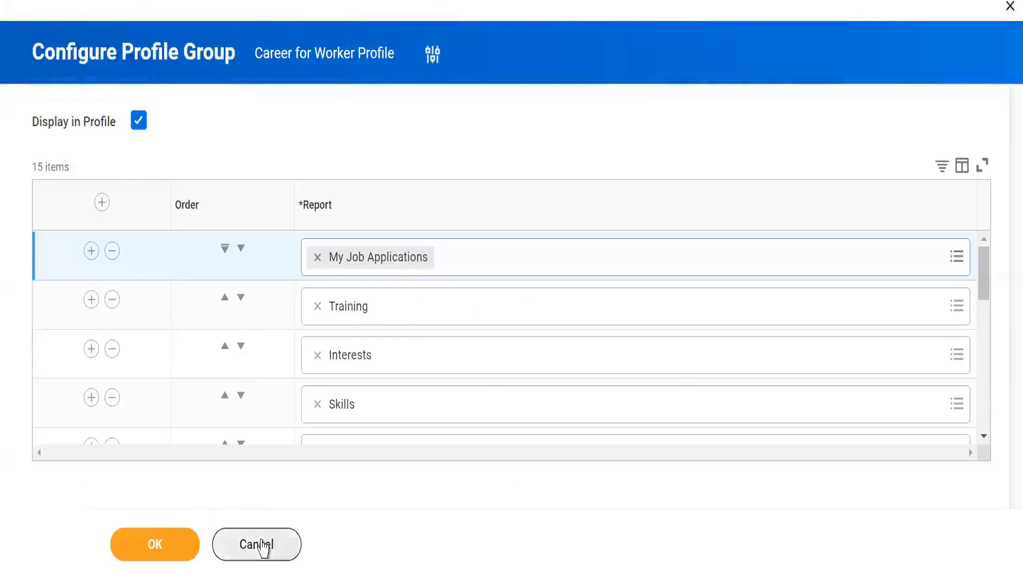
# - Return to the remote desktop session and cancel the Configure Profile Group task, discarding its changes
pyautogui.click(263, 549)
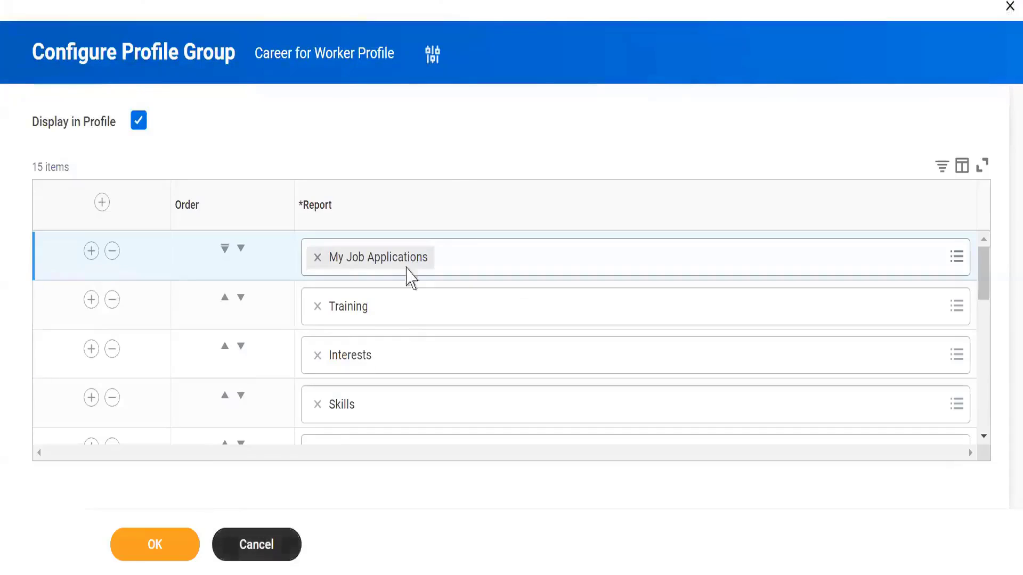
pyautogui.click(426, 336)
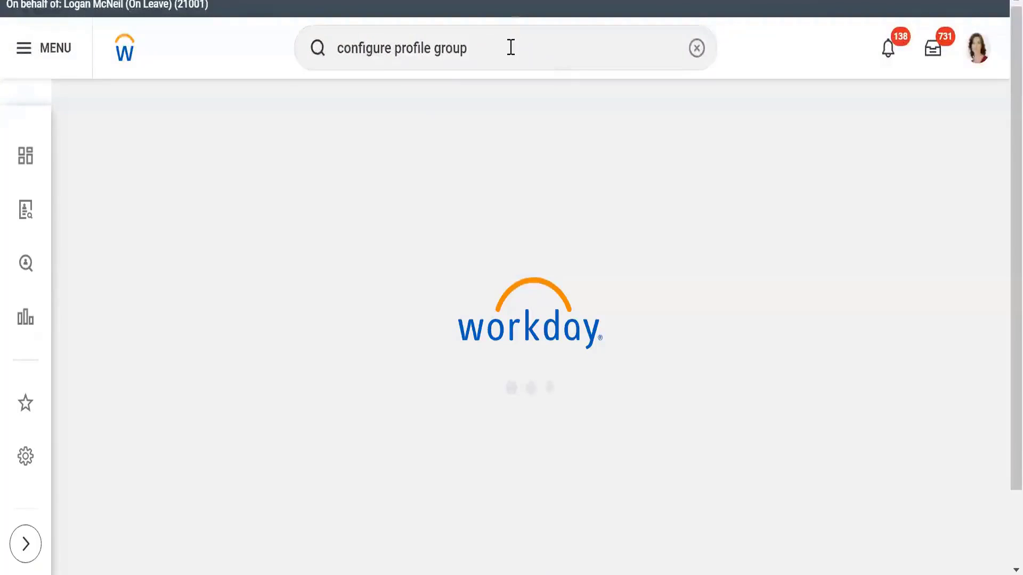
# - Search for "configure worklet" and open the Configure Worklet task
pyautogui.click(510, 47)
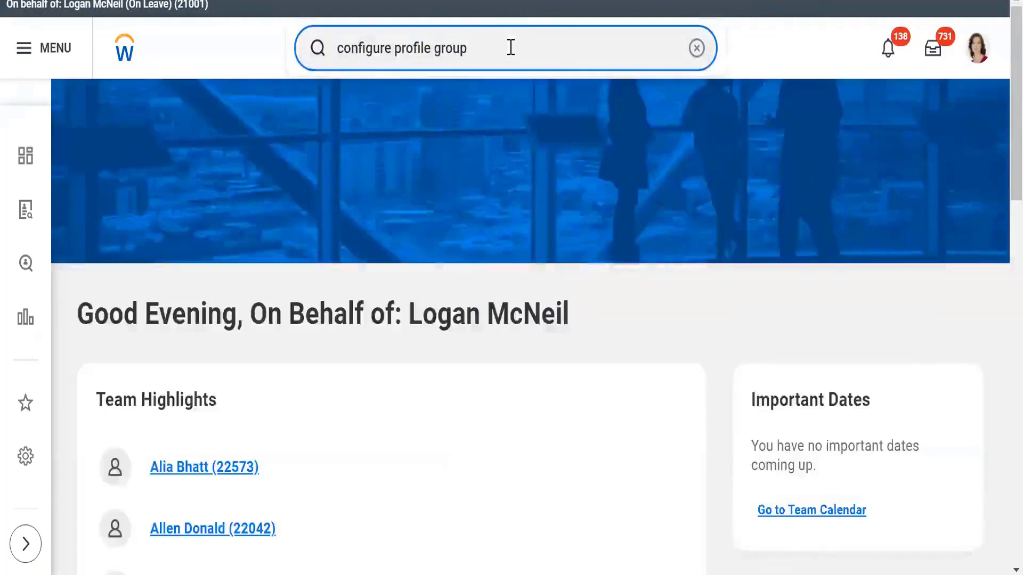
pyautogui.press('BackSpace')
pyautogui.press('BackSpace')
pyautogui.press('BackSpace')
pyautogui.press('BackSpace')
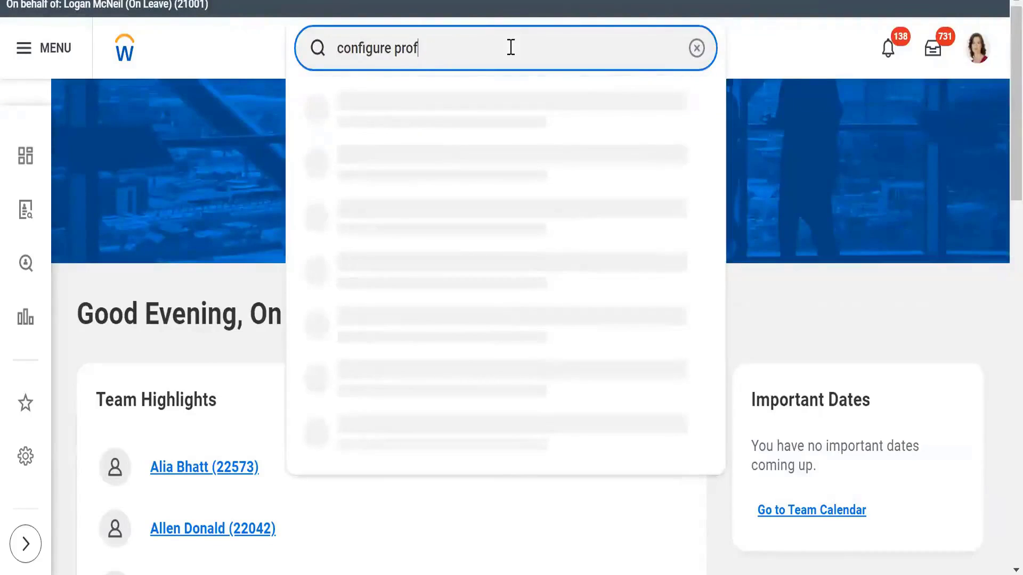
pyautogui.press('BackSpace')
pyautogui.write('work')
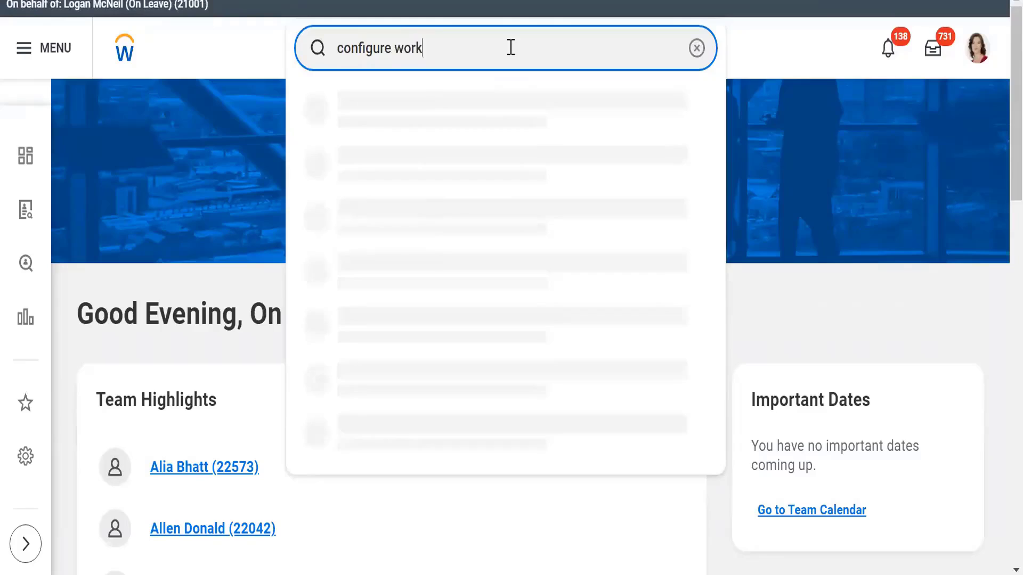
pyautogui.write('let')
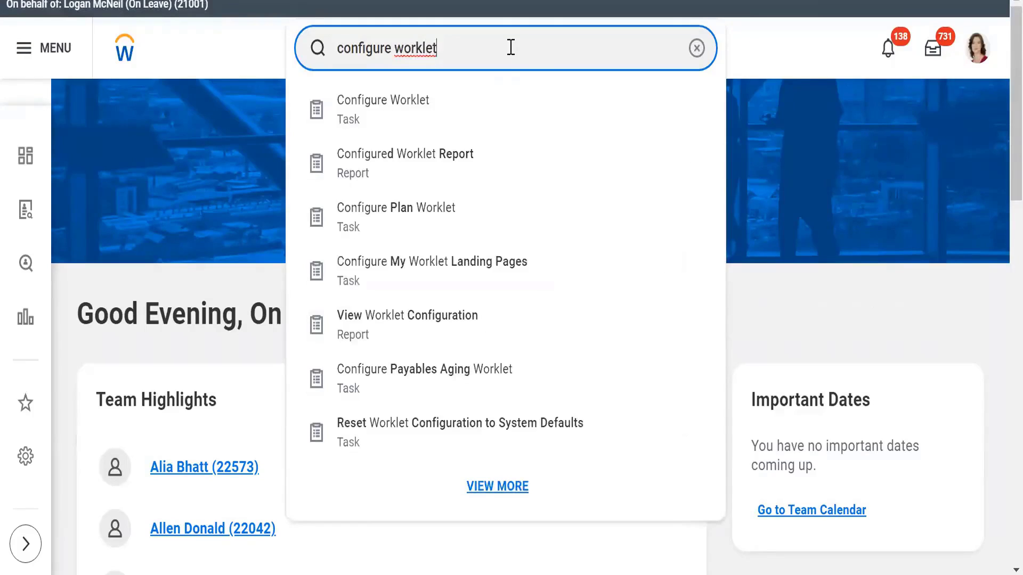
pyautogui.click(411, 101)
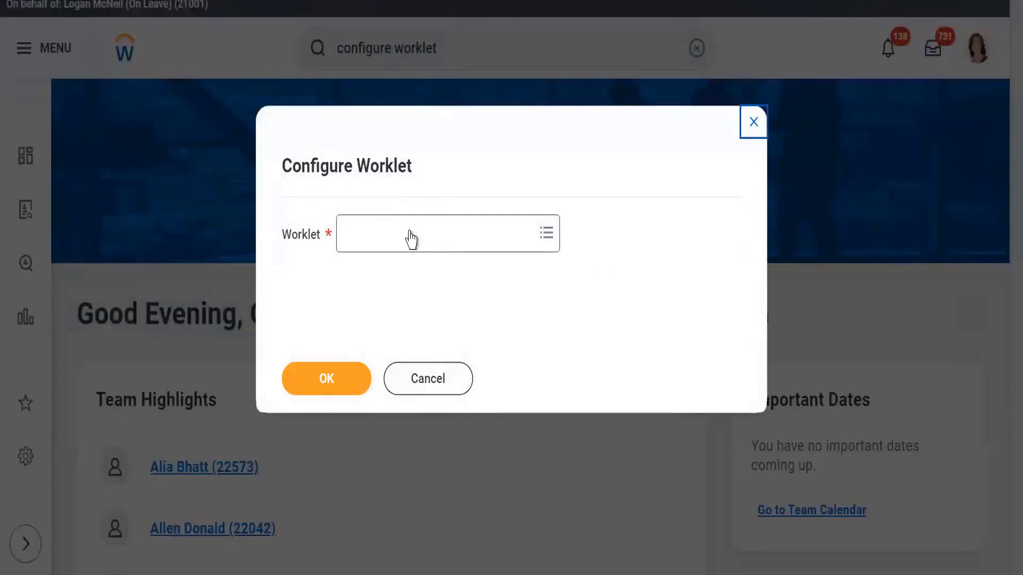
# - Find and select Recruiting as the worklet, and open its configuration
pyautogui.click(450, 238)
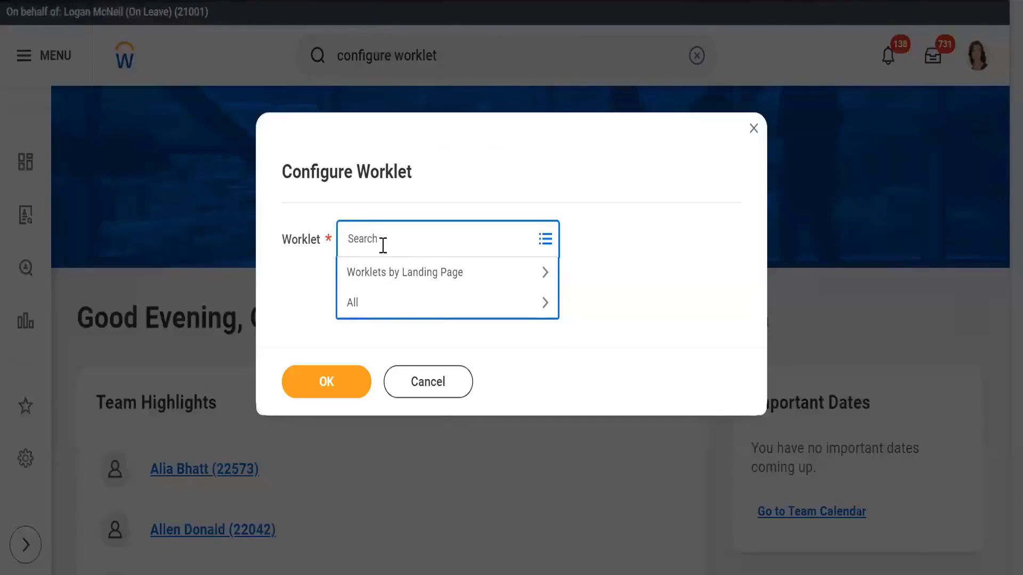
pyautogui.write('recruiting')
pyautogui.press('Return')
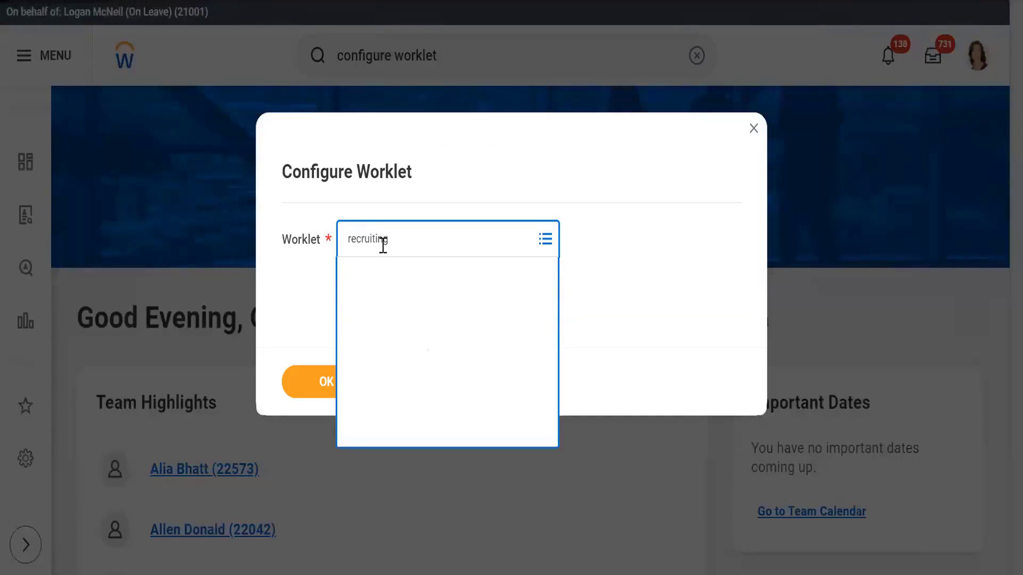
pyautogui.click(394, 313)
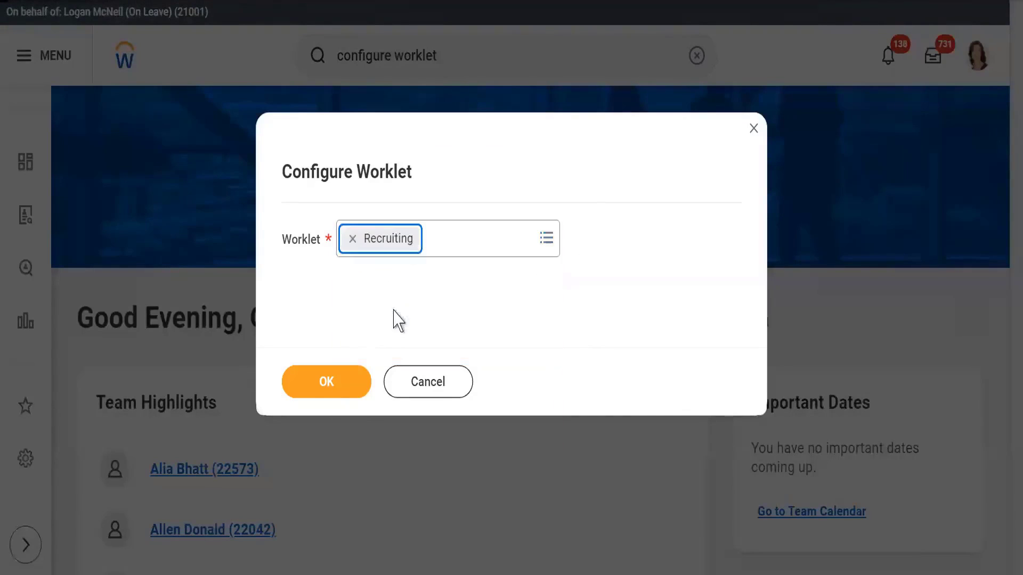
pyautogui.click(326, 382)
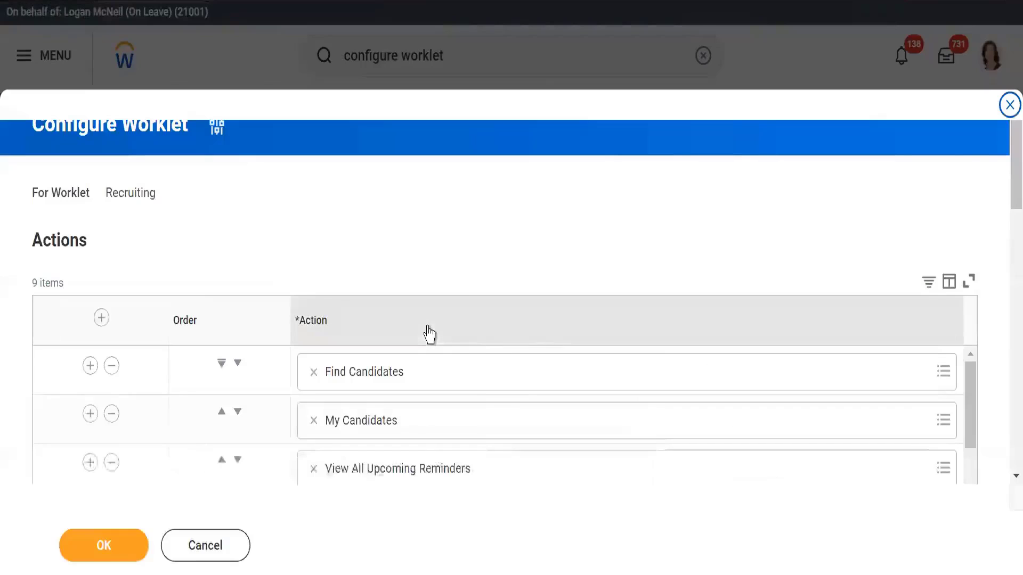
# - Review the full list of actions configured for the Recruiting worklet, and leave the task without saving
pyautogui.scroll(-3, 469, 216)
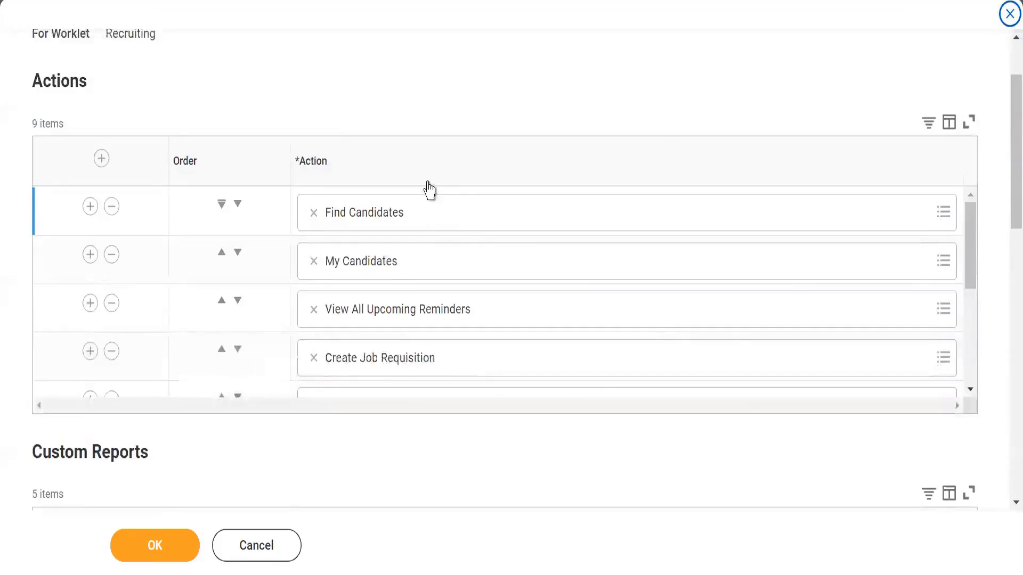
pyautogui.scroll(2, 637, 347)
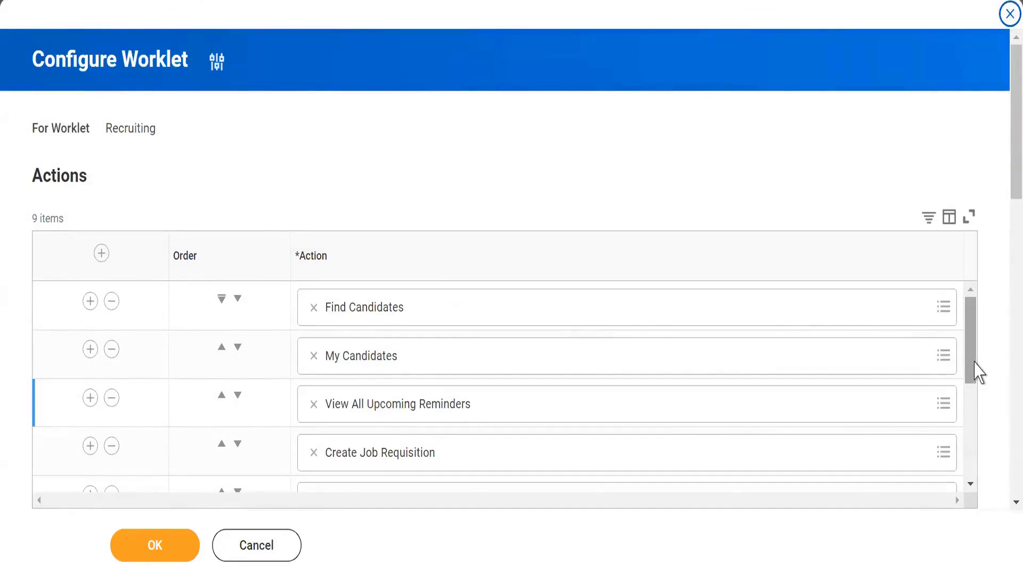
pyautogui.moveTo(975, 372); pyautogui.dragTo(970, 489)
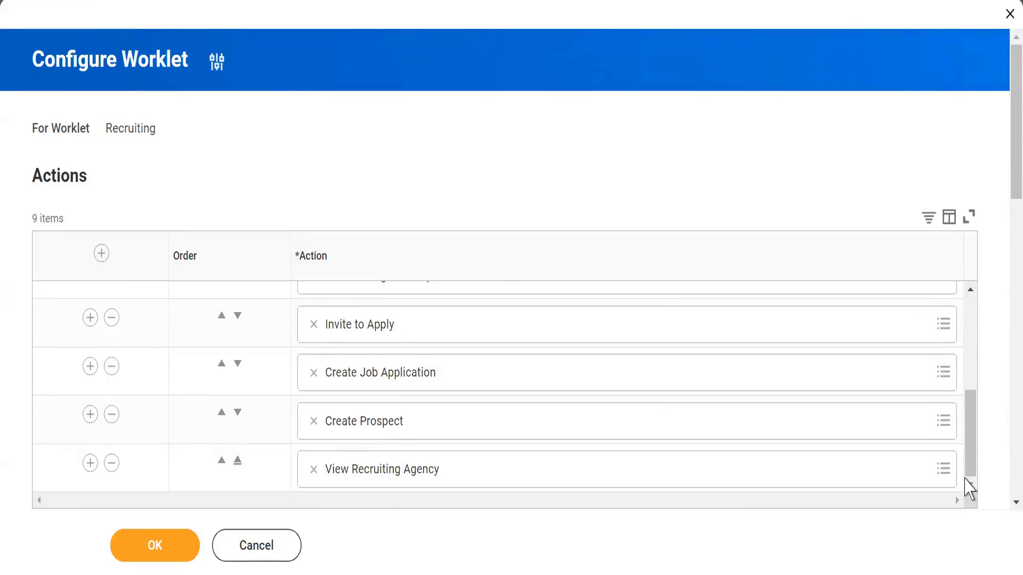
pyautogui.click(952, 468)
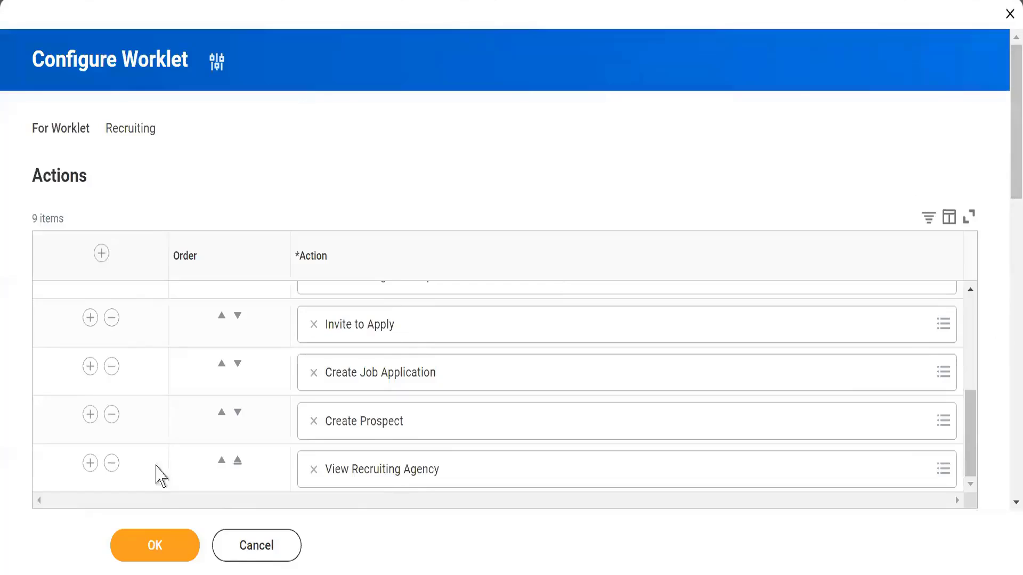
pyautogui.click(255, 554)
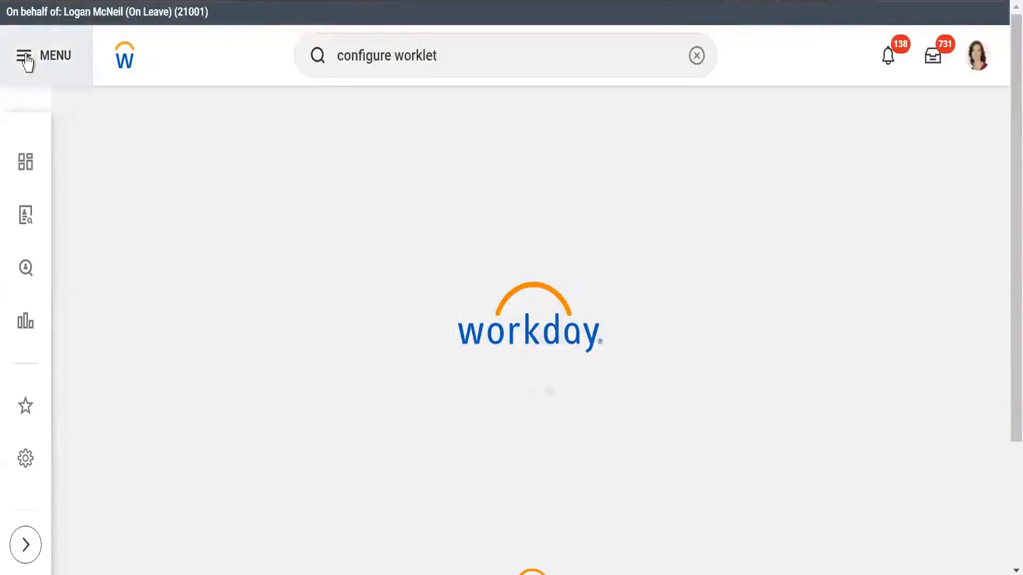
# - Look through the saved shortcuts and the full list of apps in the global navigation, and close it without opening any app
pyautogui.click(28, 61)
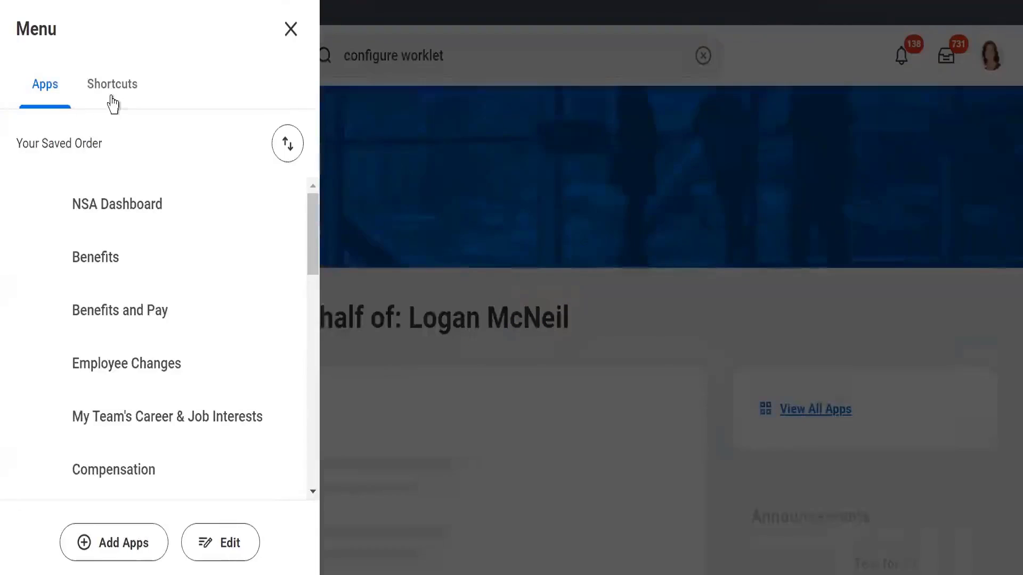
pyautogui.click(118, 94)
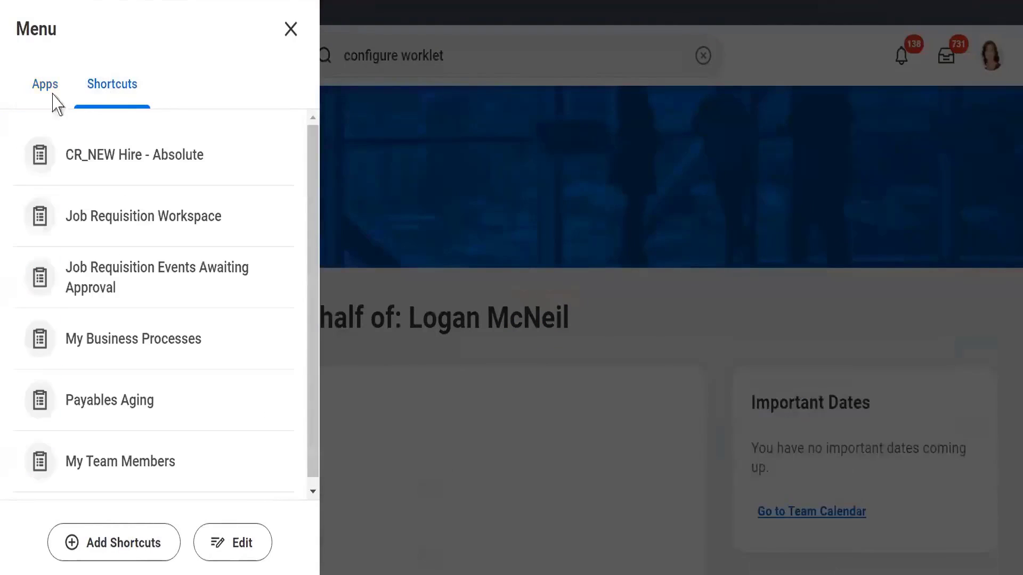
pyautogui.click(37, 90)
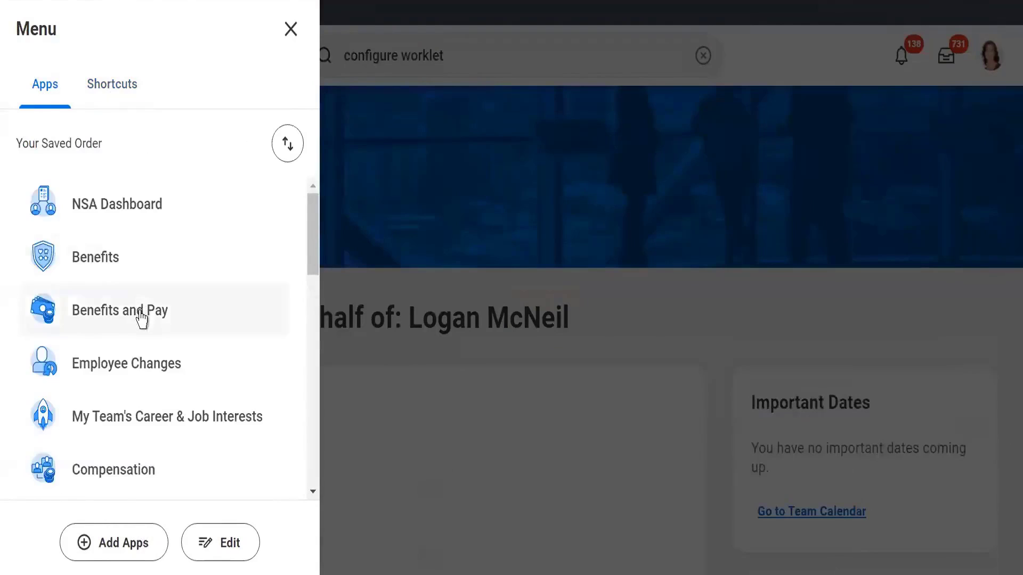
pyautogui.scroll(-6, 139, 320)
pyautogui.scroll(-7, 137, 326)
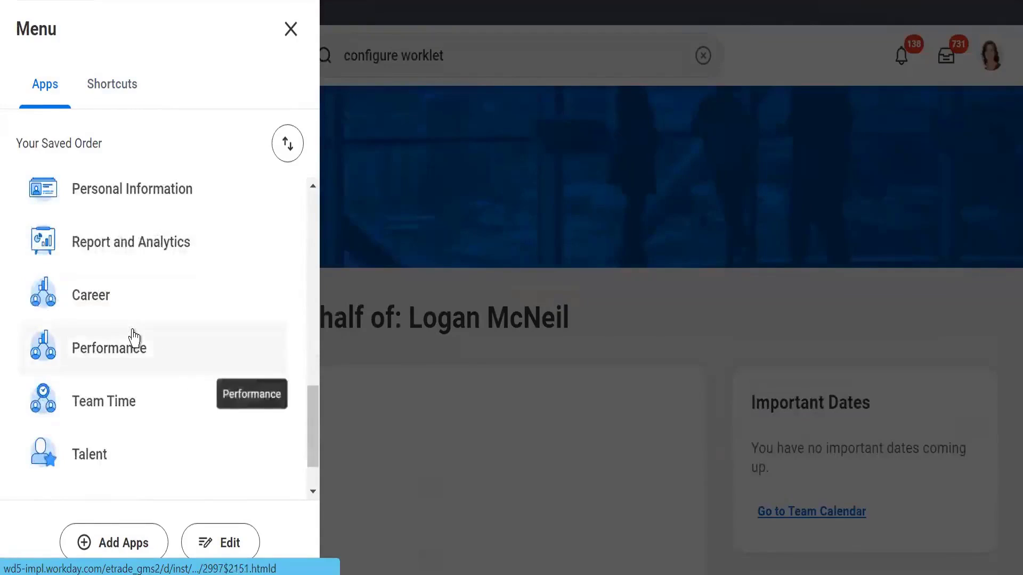
pyautogui.scroll(3, 131, 340)
pyautogui.scroll(-3, 131, 341)
pyautogui.scroll(-2, 133, 367)
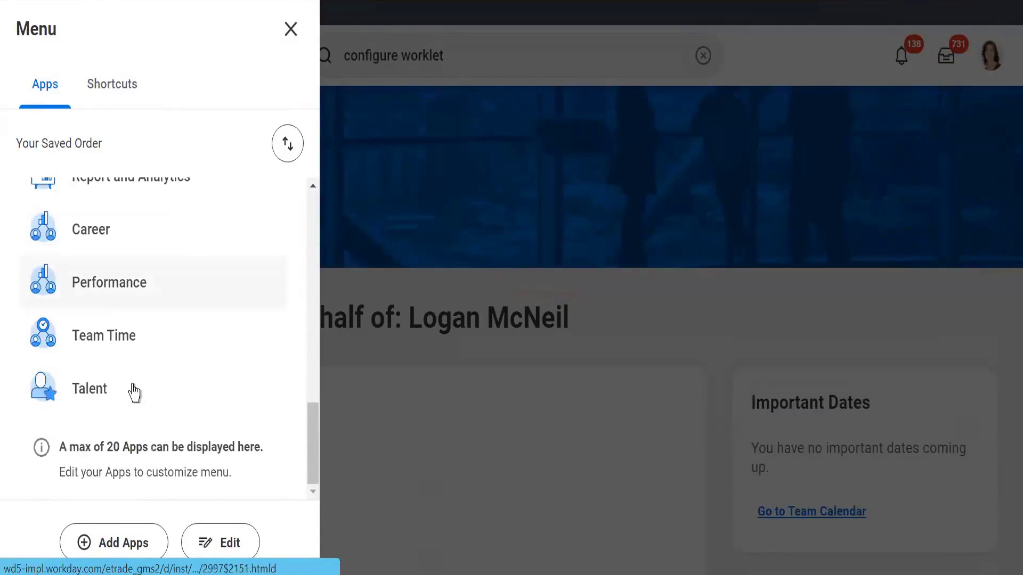
pyautogui.scroll(8, 123, 376)
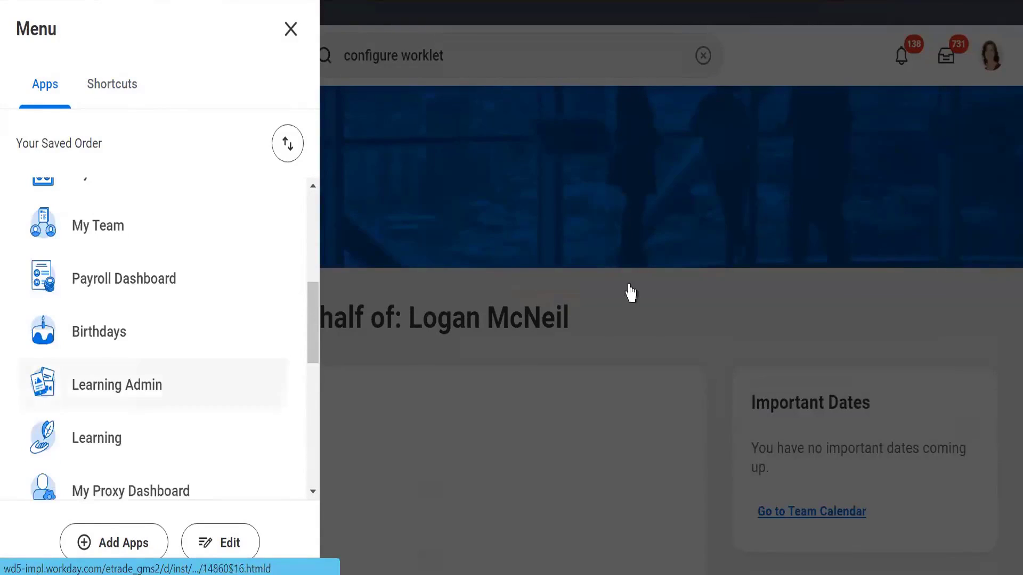
pyautogui.click(514, 171)
# - Search for "stop proxy", open the Stop Proxy task, and confirm ending the current proxy session
pyautogui.click(472, 55)
pyautogui.moveTo(477, 55); pyautogui.dragTo(212, 57)
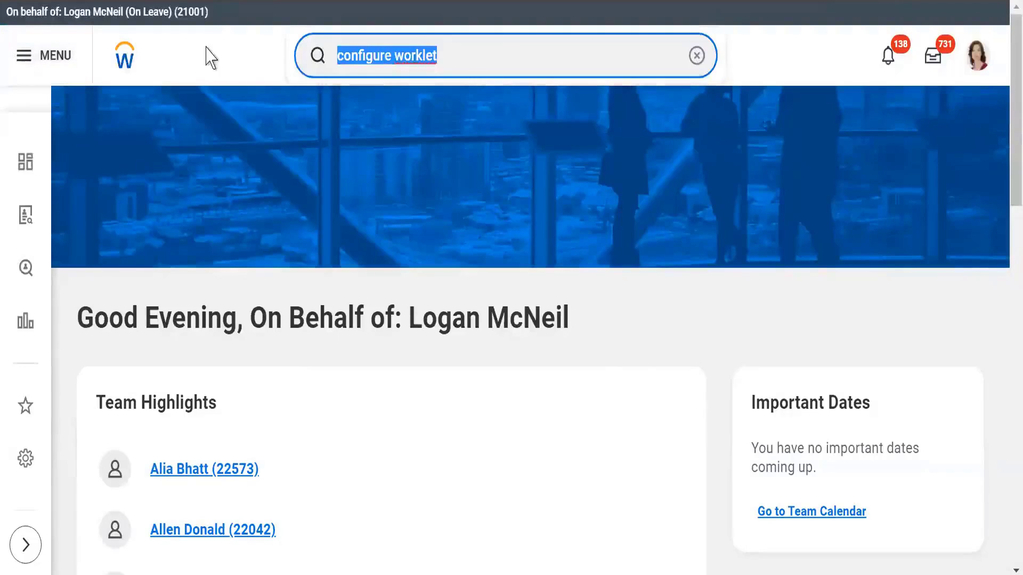
pyautogui.write('st')
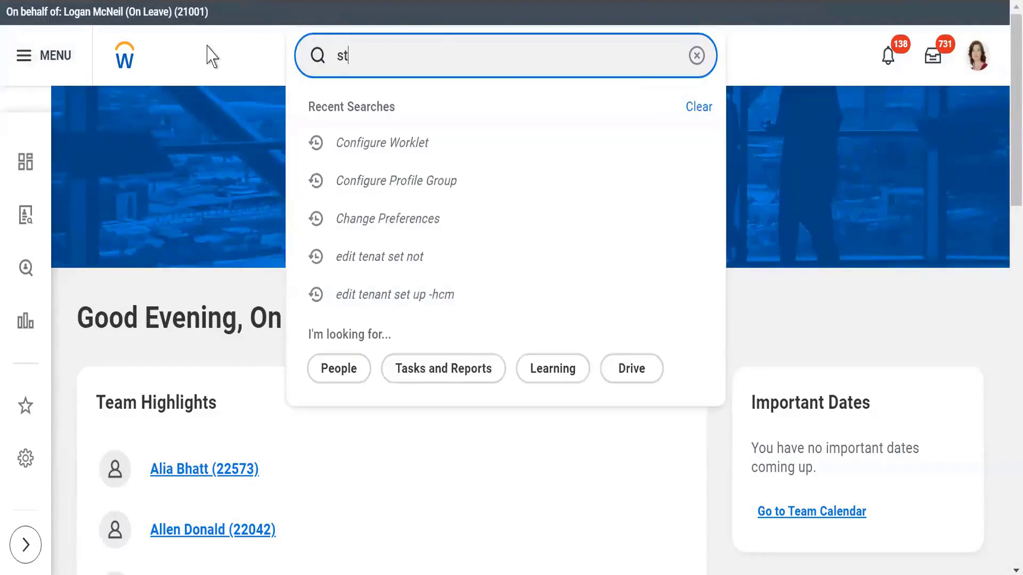
pyautogui.write('op proxy')
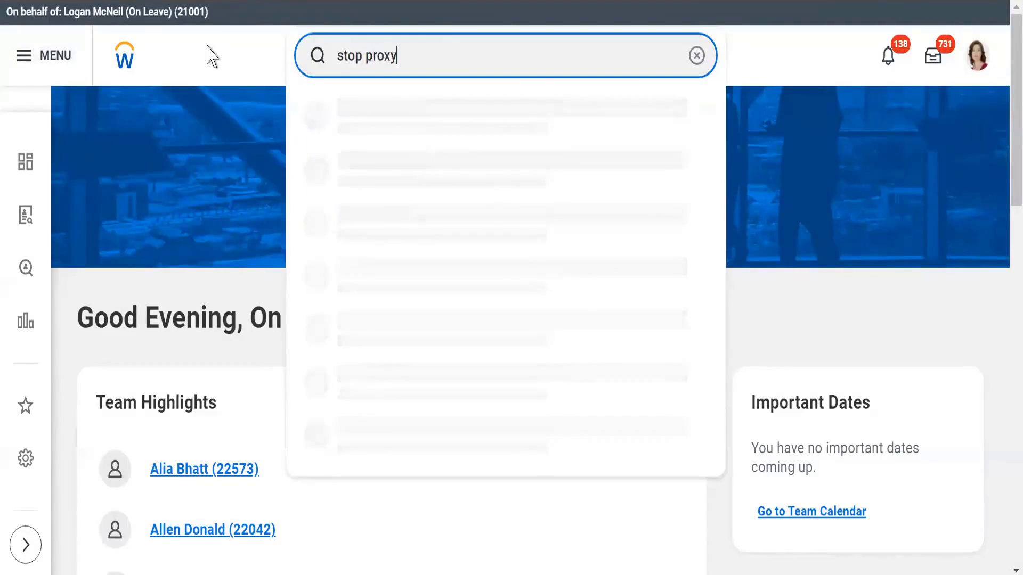
pyautogui.click(415, 107)
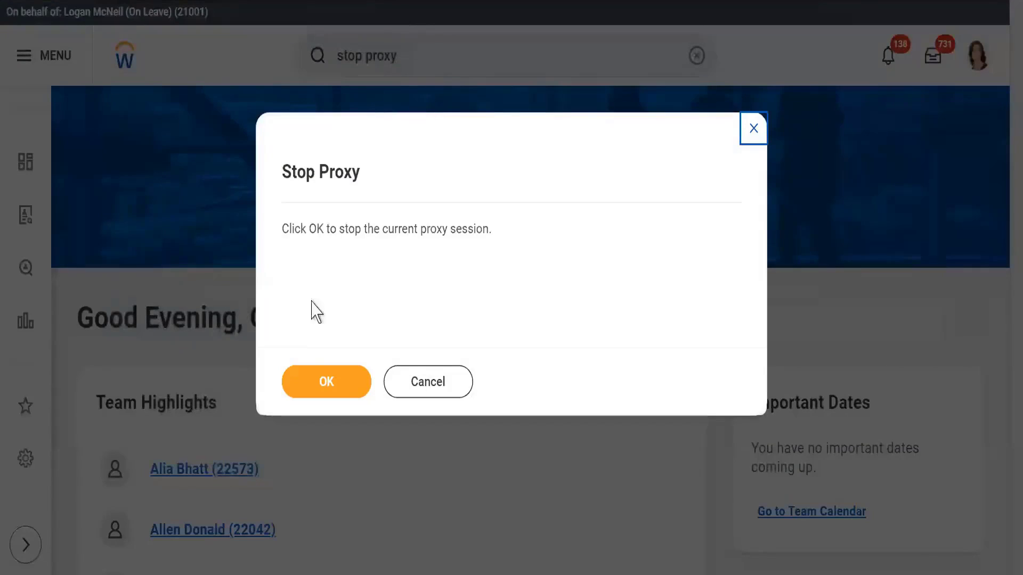
pyautogui.click(309, 382)
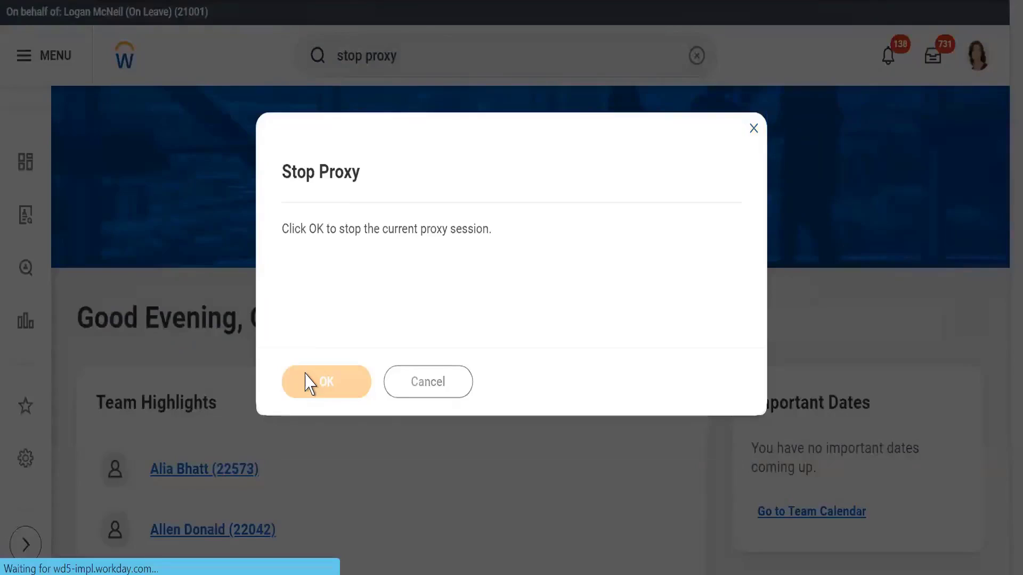